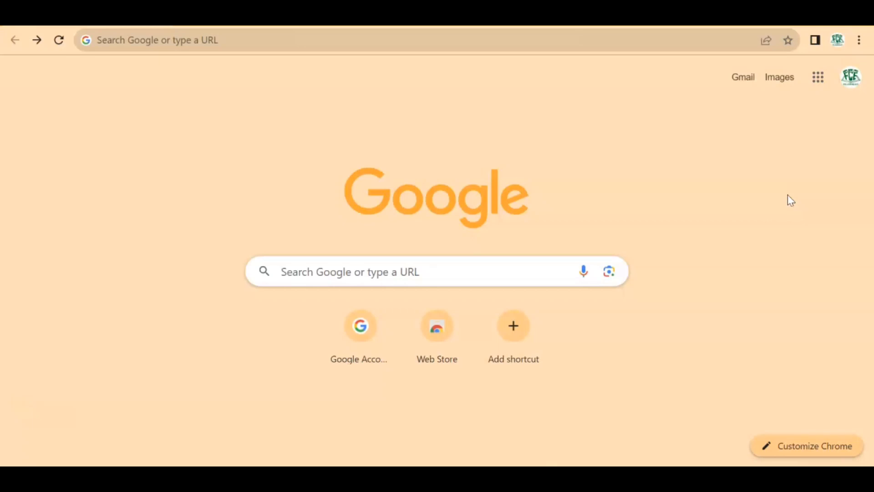
Step: Switch to Google Classroom and start creating a class, accepting the notice about not using it at a school/university with students
{"action": "left_click", "coordinate": [819, 81]}
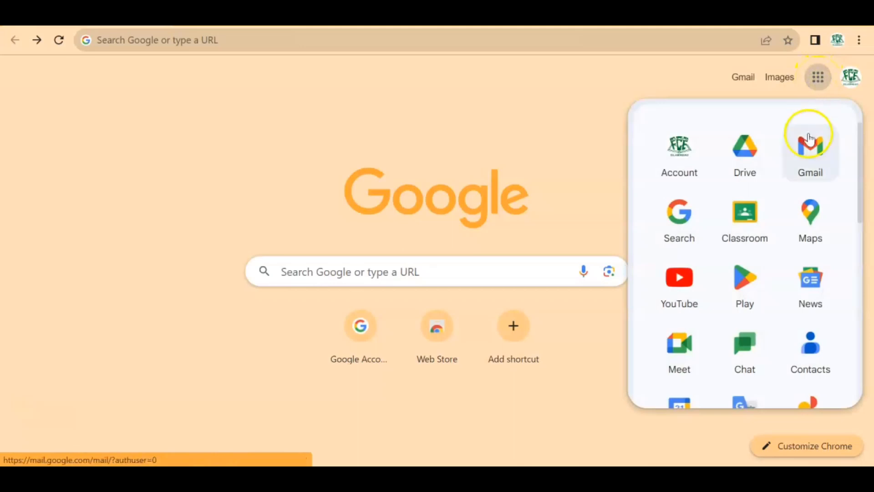
{"action": "left_click", "coordinate": [750, 218]}
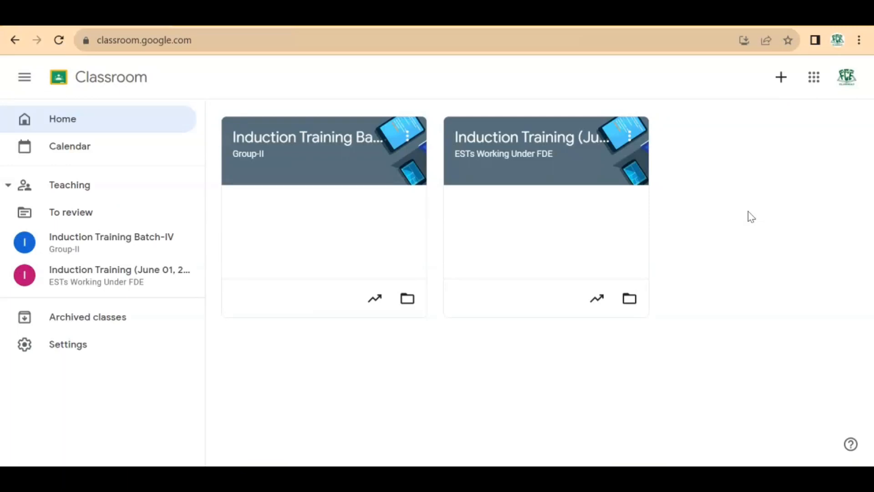
{"action": "left_click", "coordinate": [781, 86]}
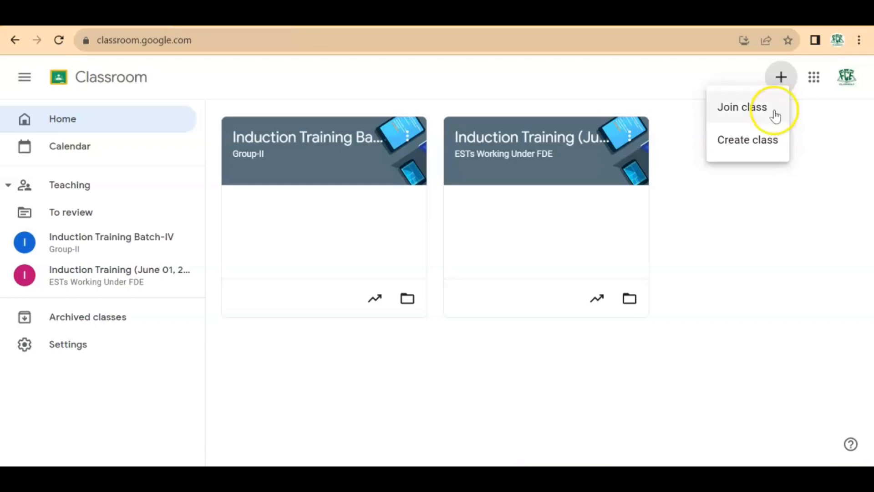
{"action": "left_click", "coordinate": [743, 141]}
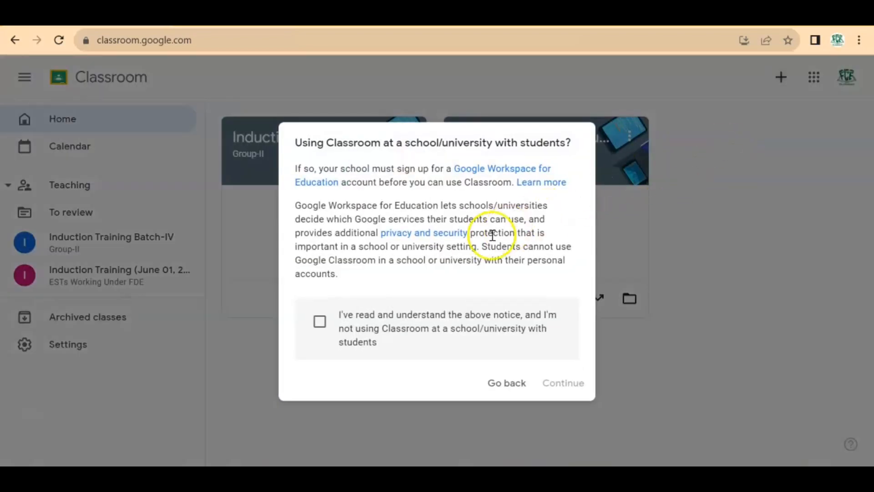
{"action": "left_click", "coordinate": [320, 324]}
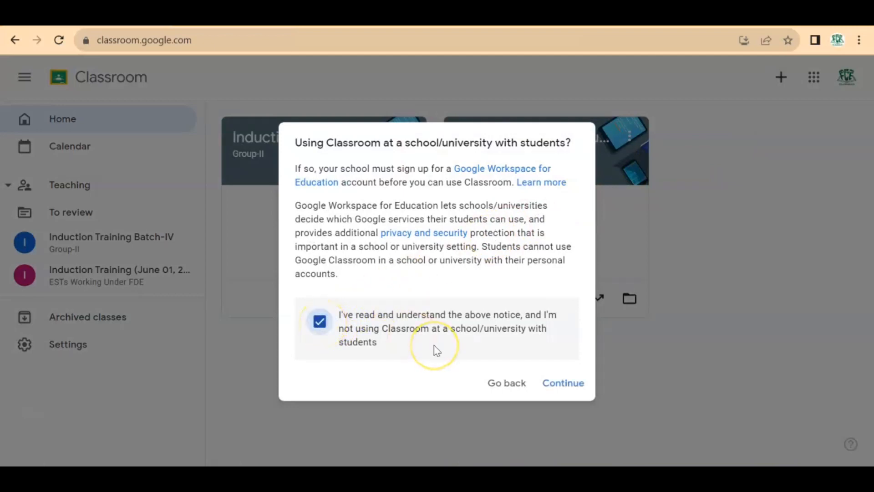
{"action": "left_click", "coordinate": [563, 382]}
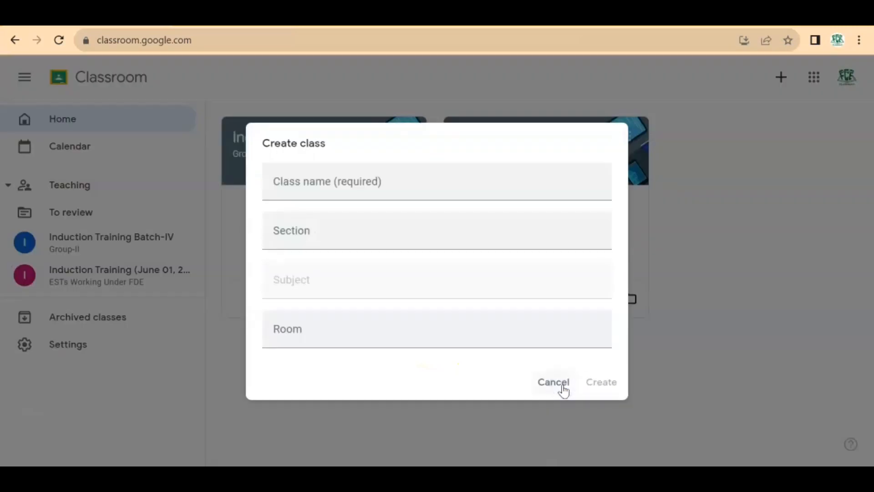
Step: Name the class "Teacher Training", leave the other details empty and create it
{"action": "left_click", "coordinate": [403, 191]}
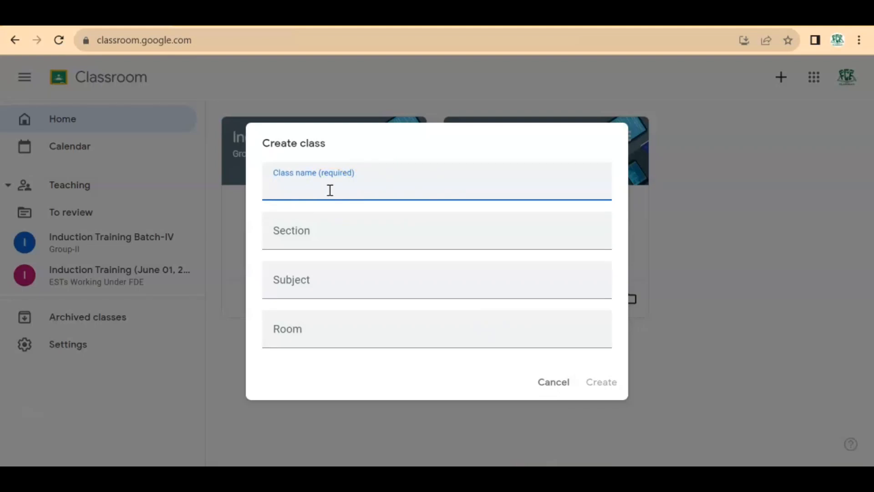
{"action": "type", "text": "Teacher"}
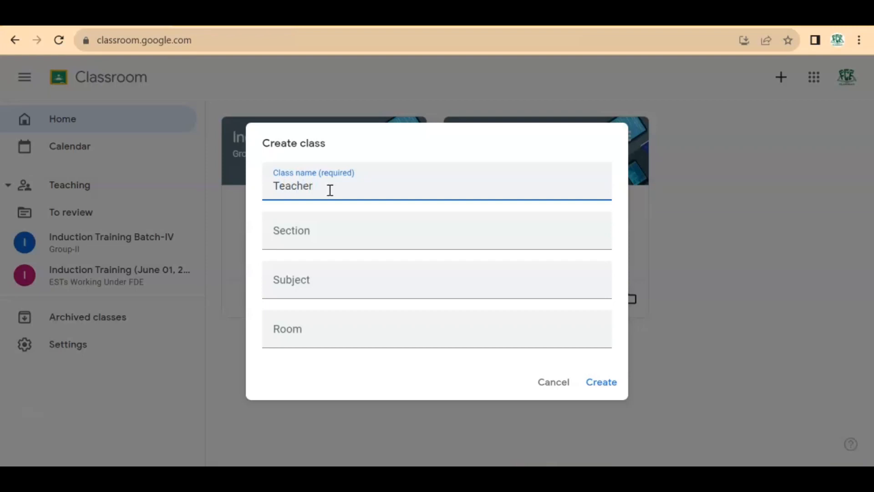
{"action": "type", "text": " Training"}
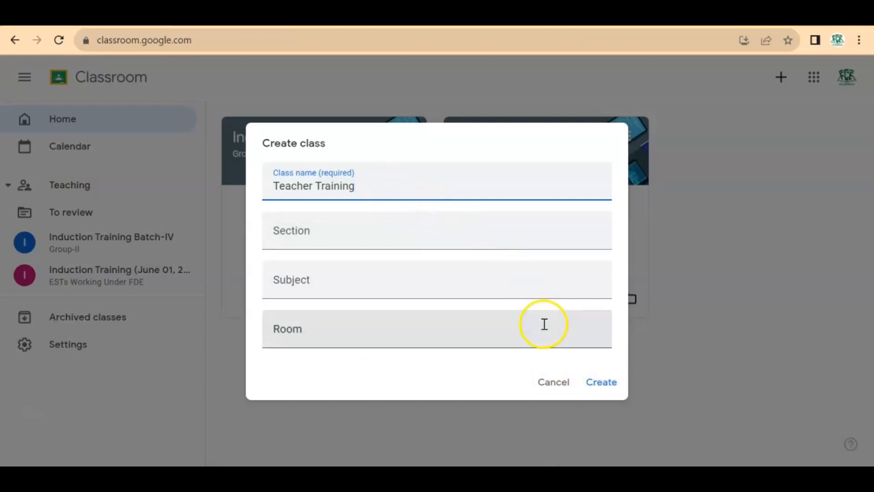
{"action": "left_click", "coordinate": [596, 386]}
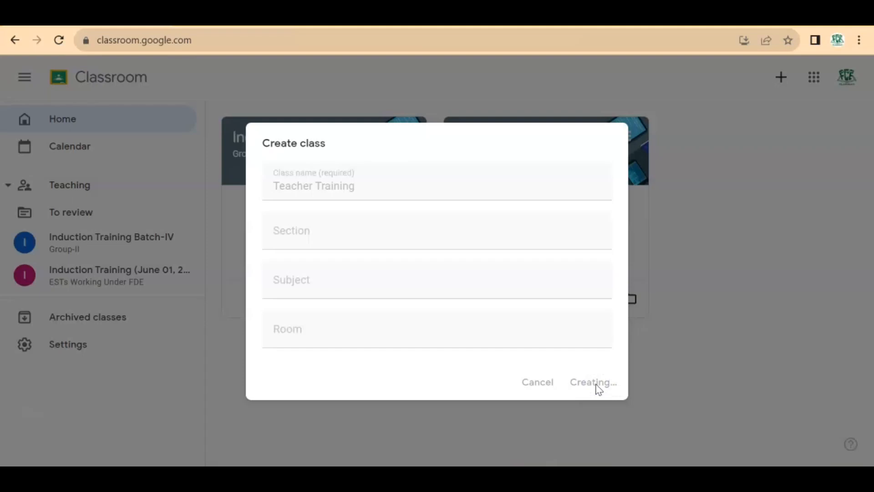
{"action": "left_click", "coordinate": [693, 303]}
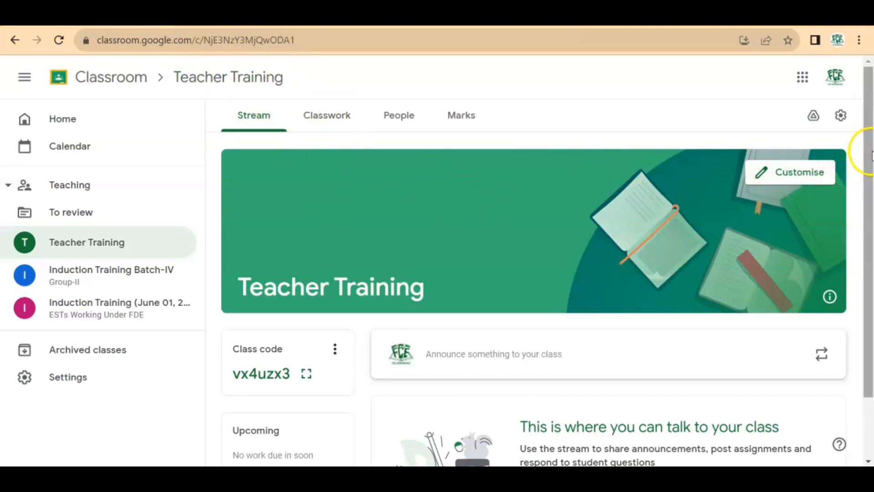
Step: Examine the class code options for copying the invite link or code, resetting the code and turning it off
{"action": "left_click_drag", "start_coordinate": [871, 154], "coordinate": [869, 181]}
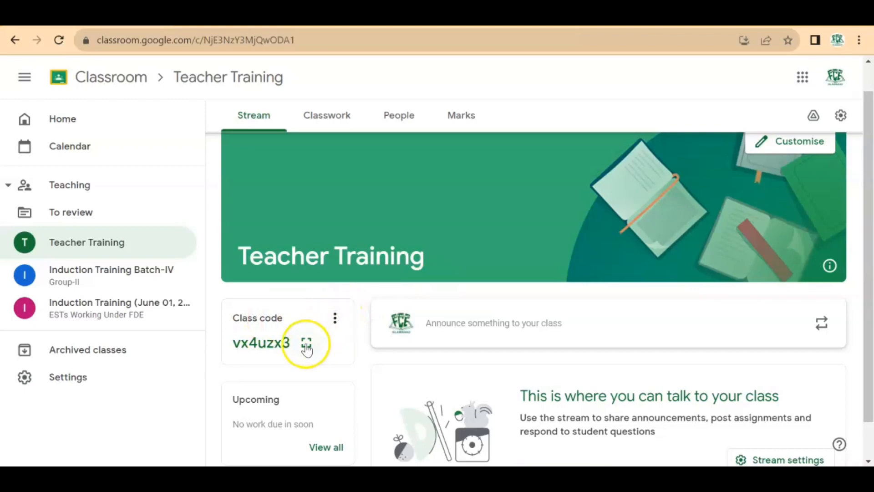
{"action": "left_click", "coordinate": [334, 328]}
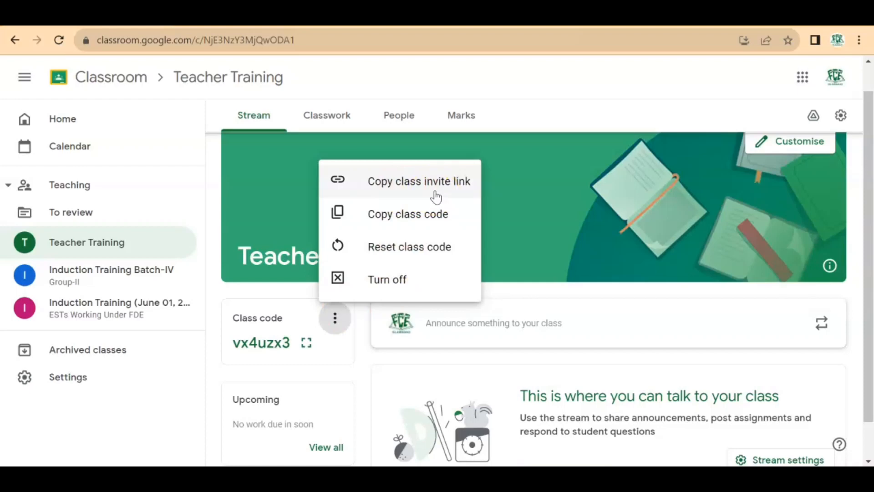
{"action": "left_click", "coordinate": [424, 362]}
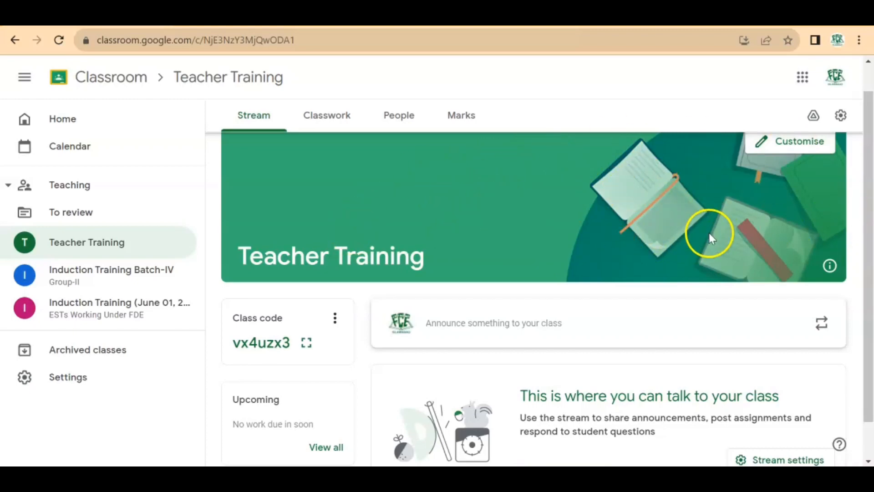
Step: Customise the class appearance with the General header image of a tablet, phone and laptop, and save the theme
{"action": "left_click", "coordinate": [791, 142]}
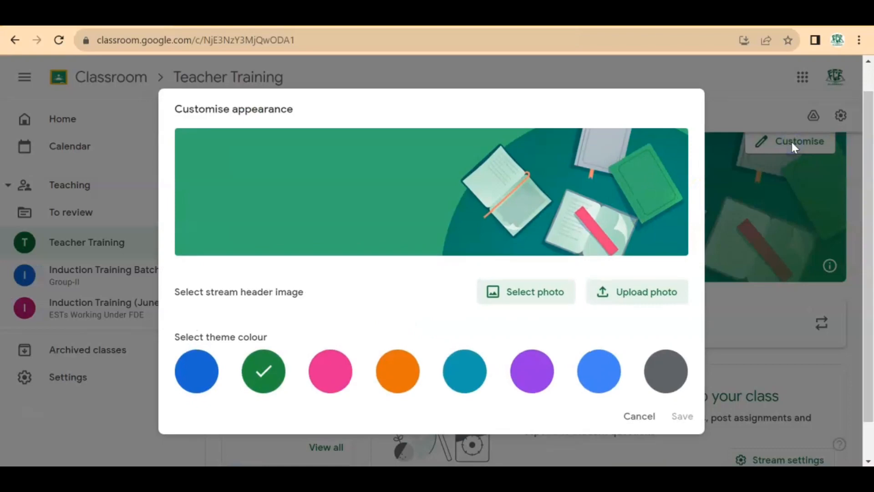
{"action": "left_click", "coordinate": [331, 379]}
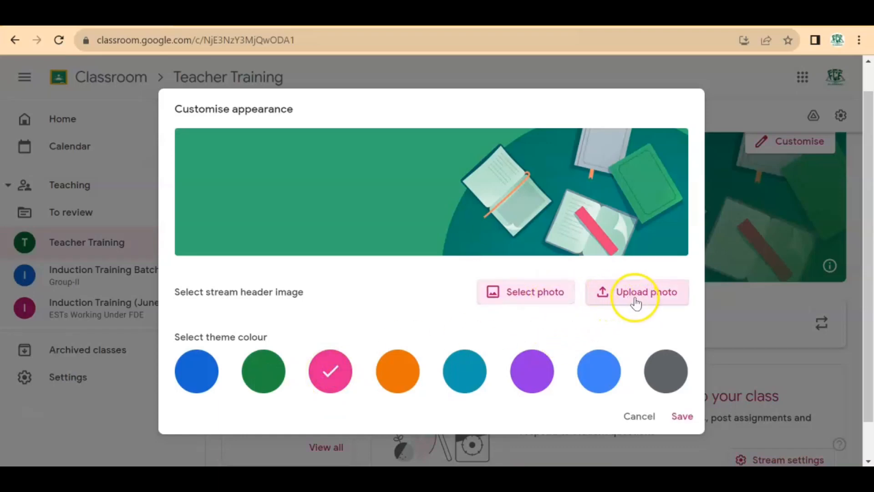
{"action": "left_click", "coordinate": [559, 297]}
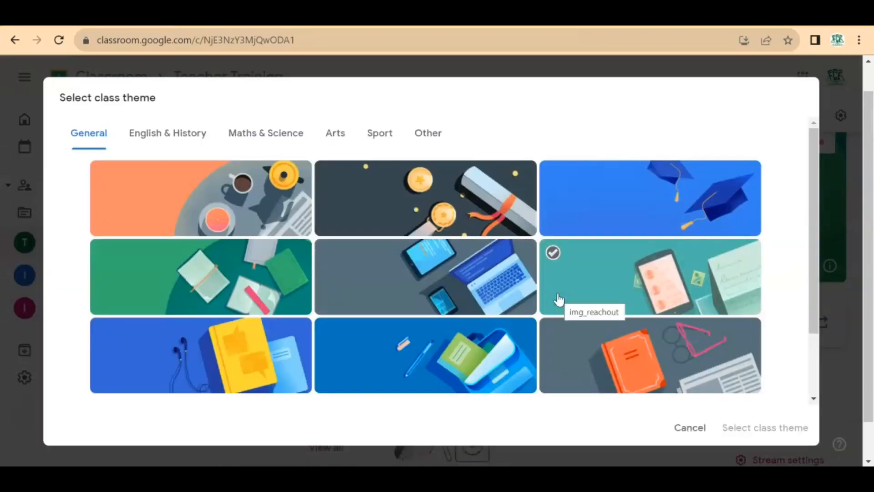
{"action": "left_click", "coordinate": [455, 289]}
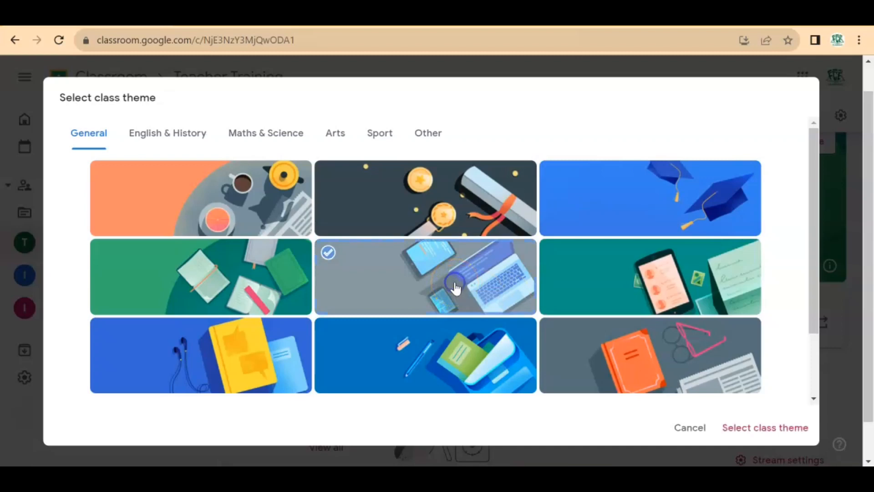
{"action": "left_click", "coordinate": [531, 313]}
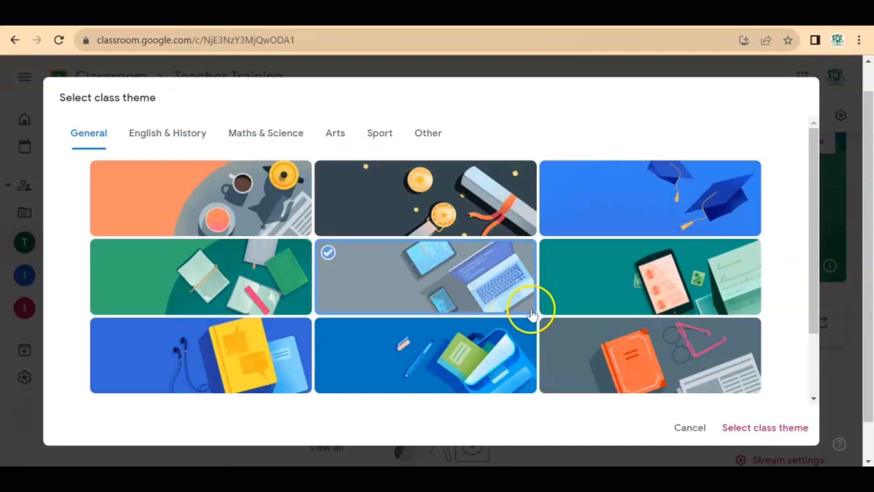
{"action": "left_click", "coordinate": [745, 431]}
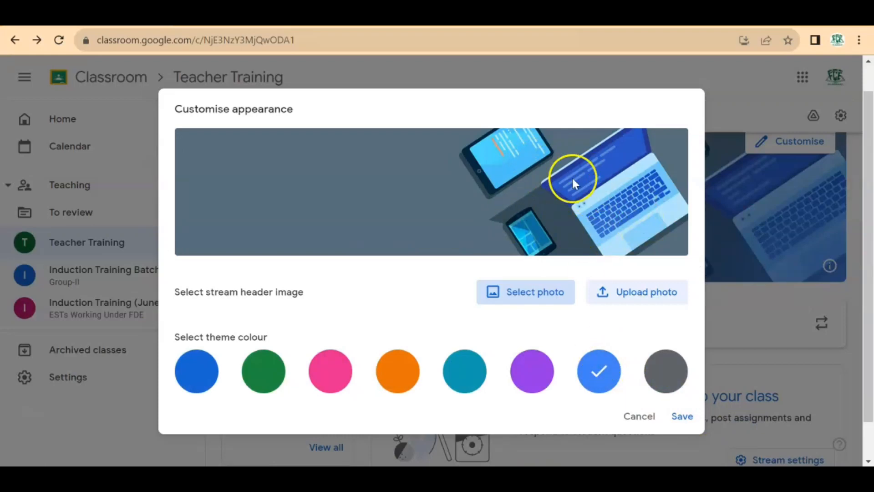
{"action": "left_click", "coordinate": [683, 421]}
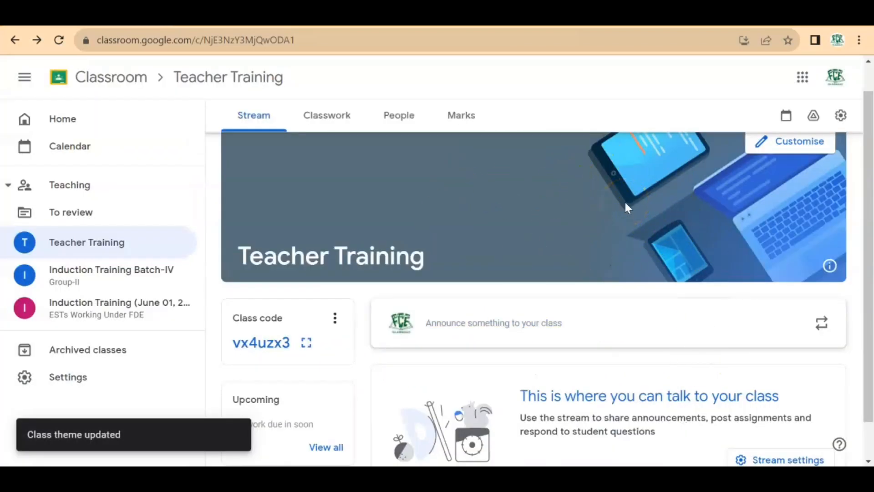
Step: Write a new class announcement in the stream with the text "Sessional Exam"
{"action": "left_click_drag", "start_coordinate": [869, 273], "coordinate": [869, 308]}
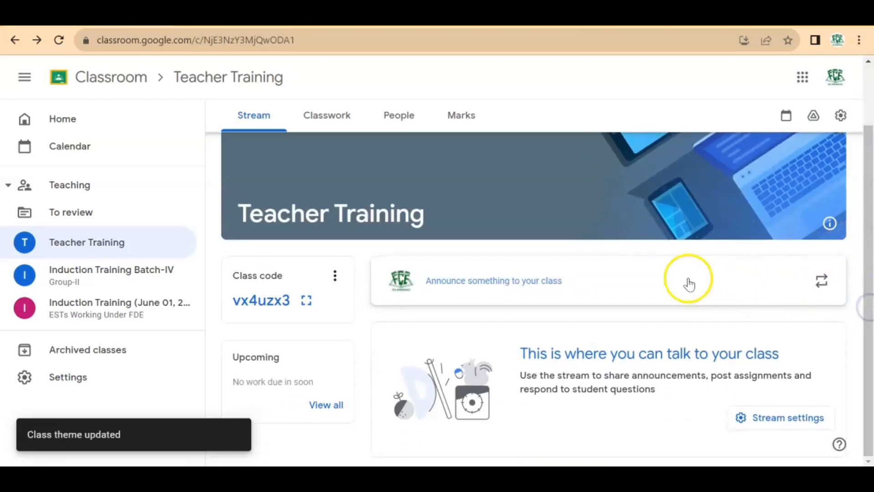
{"action": "left_click", "coordinate": [525, 285]}
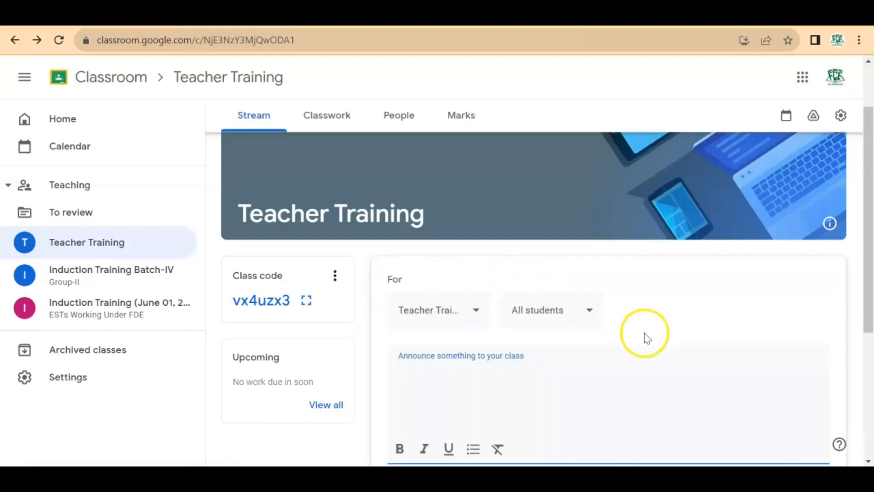
{"action": "left_click_drag", "start_coordinate": [867, 307], "coordinate": [866, 351]}
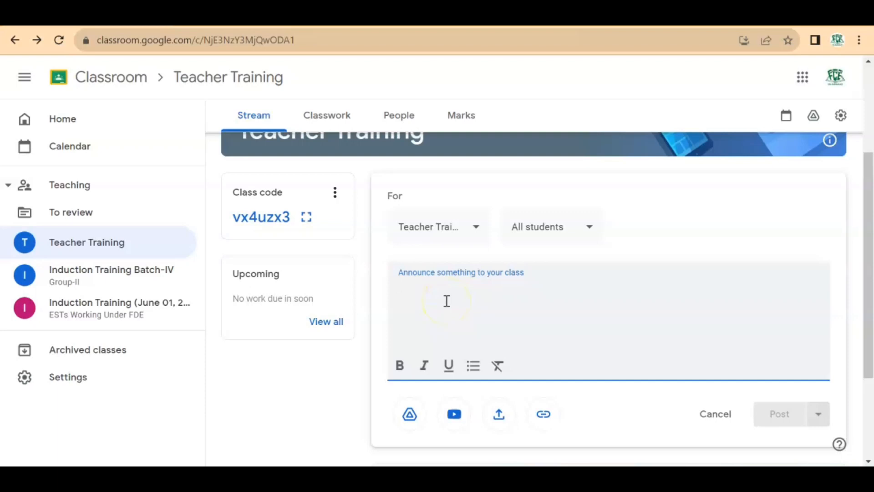
{"action": "type", "text": "Sessional"}
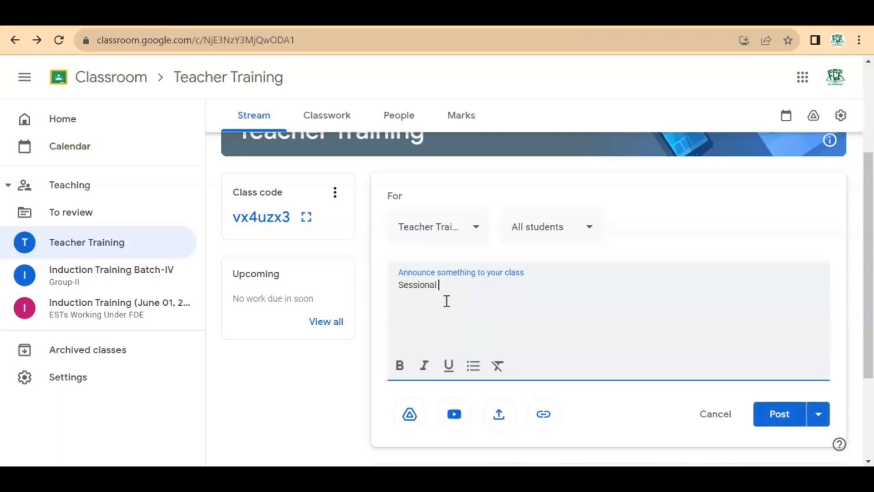
{"action": "type", "text": " Exam"}
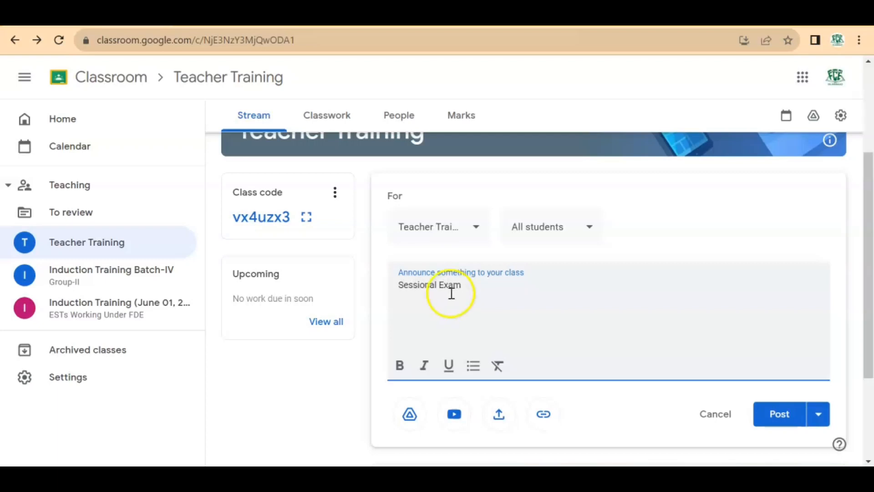
Step: Keep the announcement addressed to all students and save it as a draft
{"action": "left_click", "coordinate": [593, 232]}
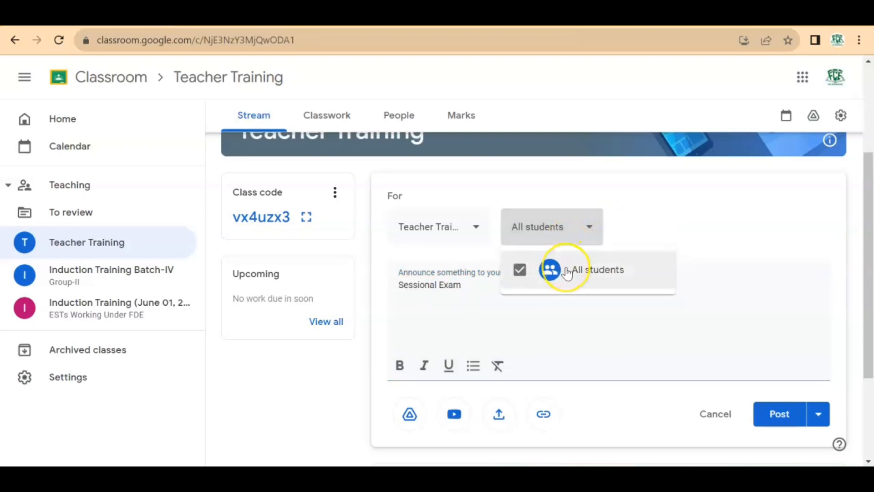
{"action": "left_click", "coordinate": [586, 230]}
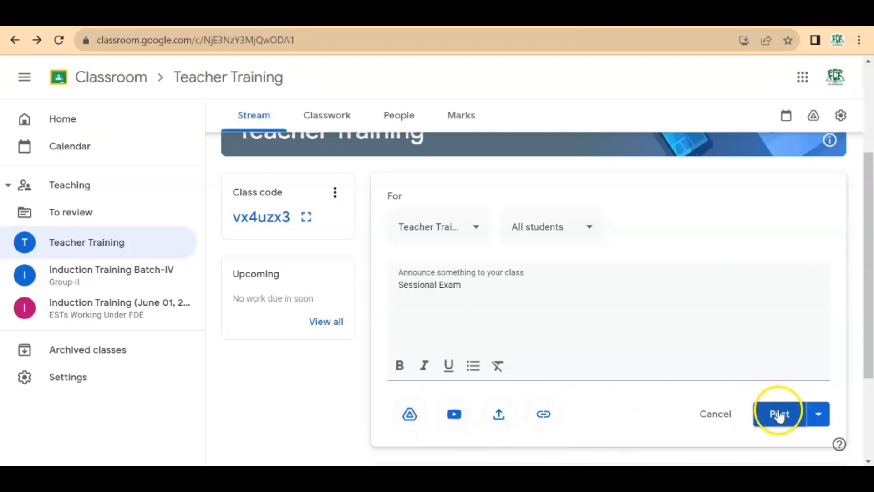
{"action": "left_click", "coordinate": [820, 415]}
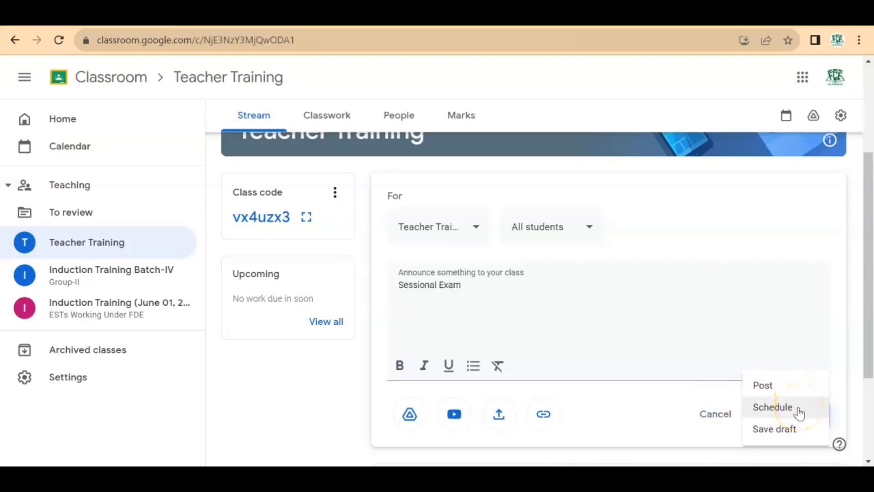
{"action": "left_click", "coordinate": [793, 433]}
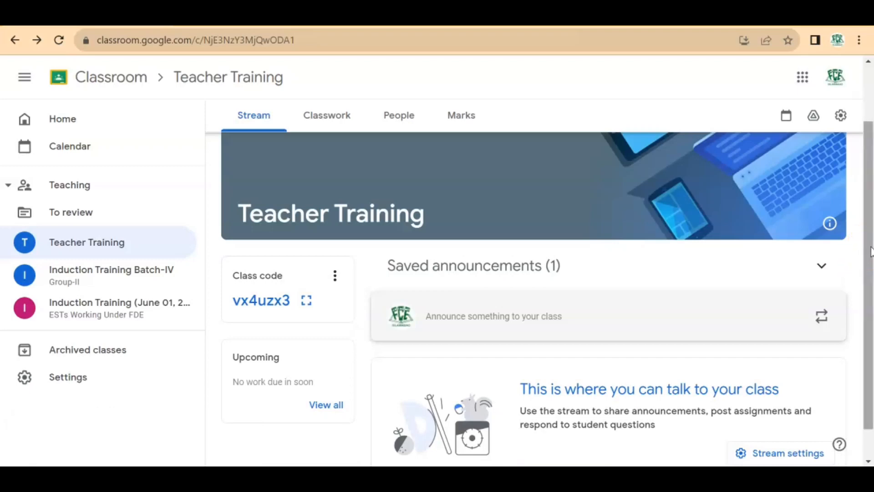
Step: Examine the types of classwork that can be created for the Teacher Training class
{"action": "left_click_drag", "start_coordinate": [870, 251], "coordinate": [870, 186]}
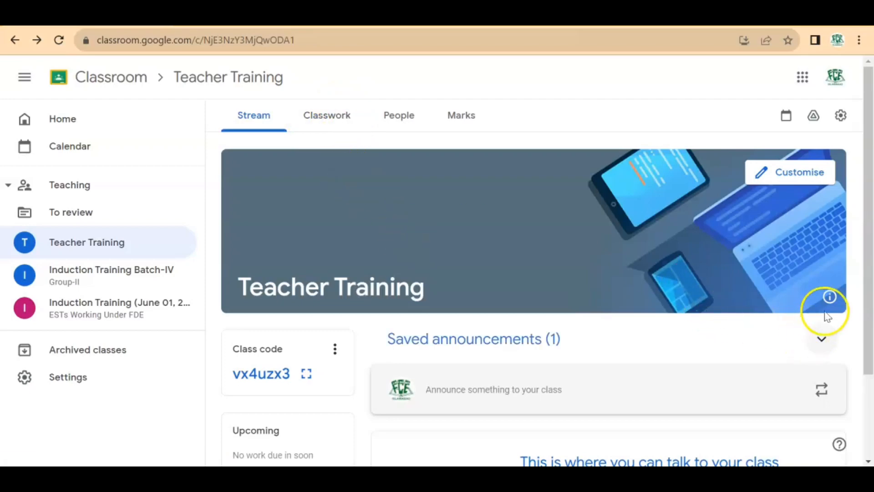
{"action": "scroll", "coordinate": [868, 223], "scroll_direction": "down", "scroll_amount": 1}
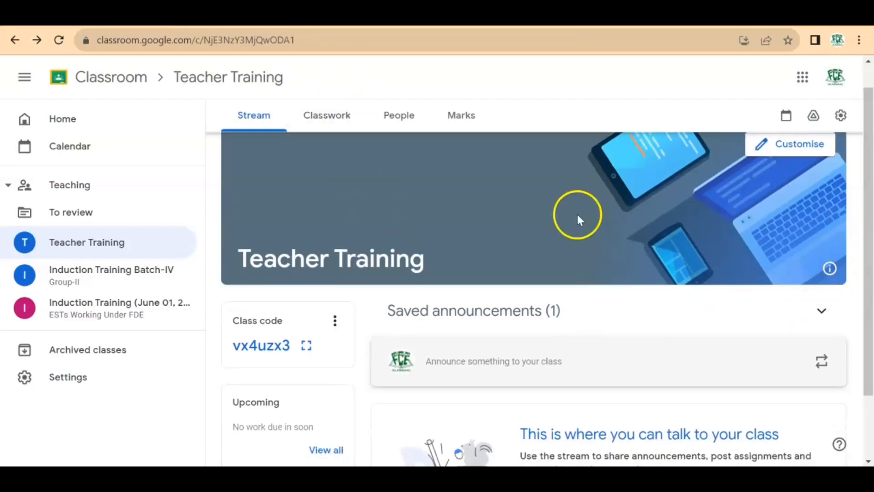
{"action": "left_click", "coordinate": [335, 116]}
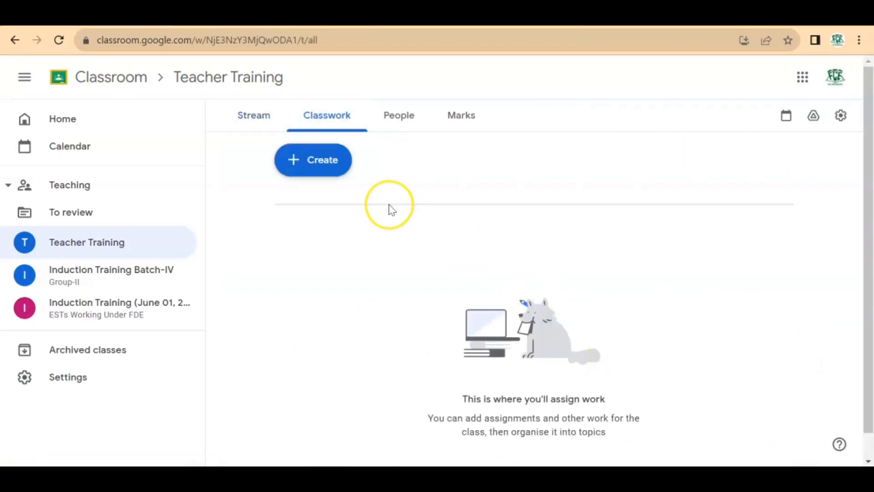
{"action": "left_click", "coordinate": [316, 166]}
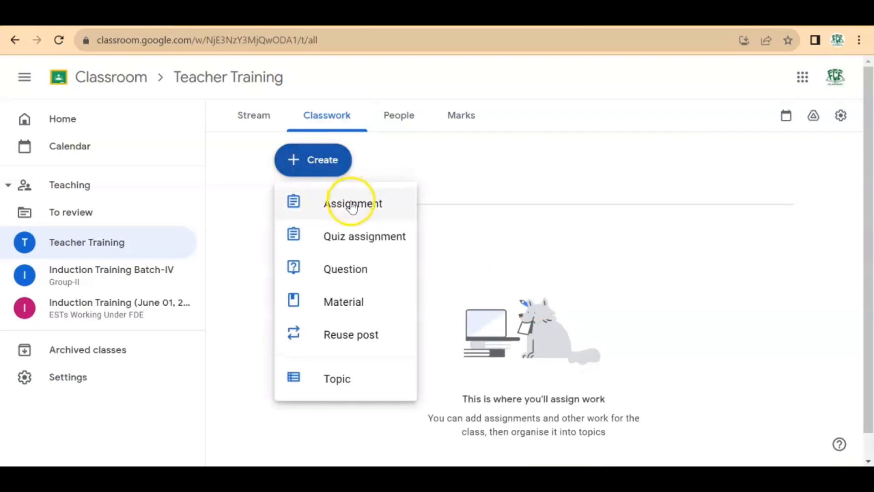
{"action": "left_click", "coordinate": [354, 244]}
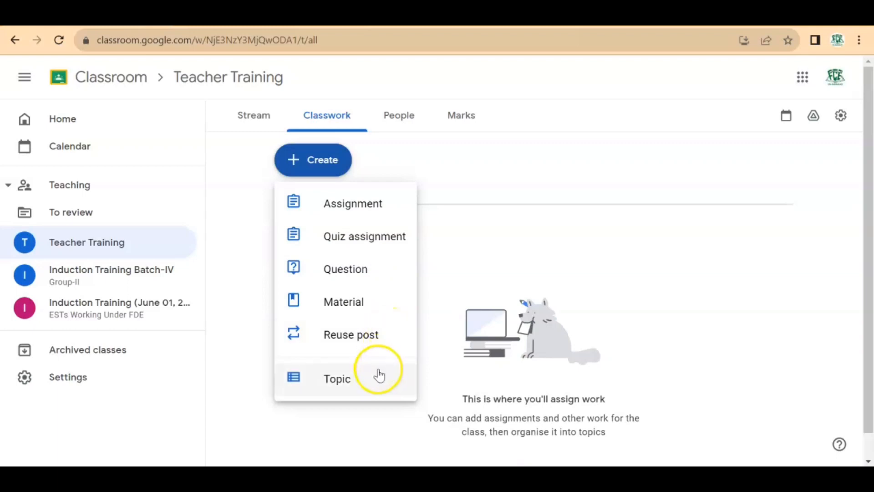
Step: Open a blank assignment to examine its class, student and assign options, and return to the class's Classwork
{"action": "left_click", "coordinate": [353, 203]}
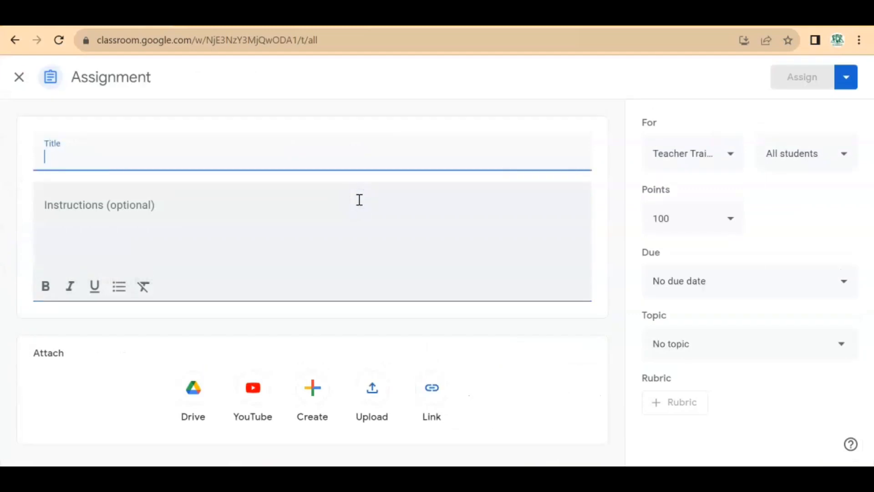
{"action": "left_click", "coordinate": [216, 149]}
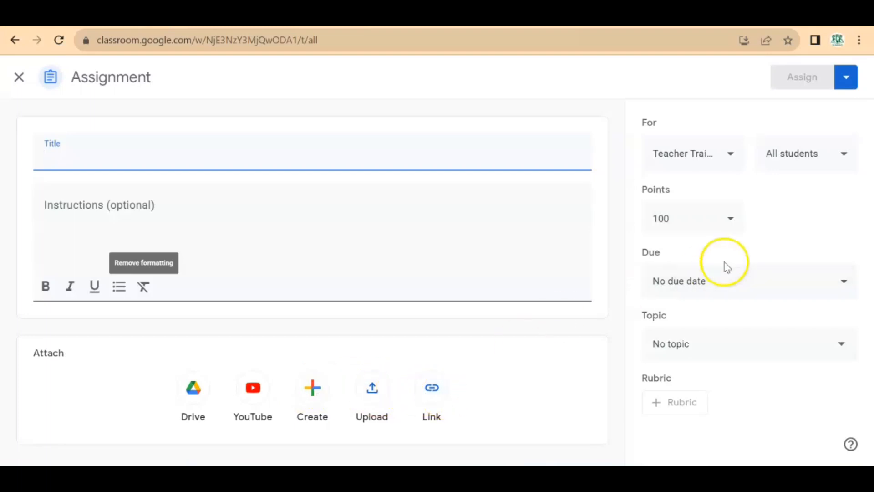
{"action": "left_click", "coordinate": [730, 155]}
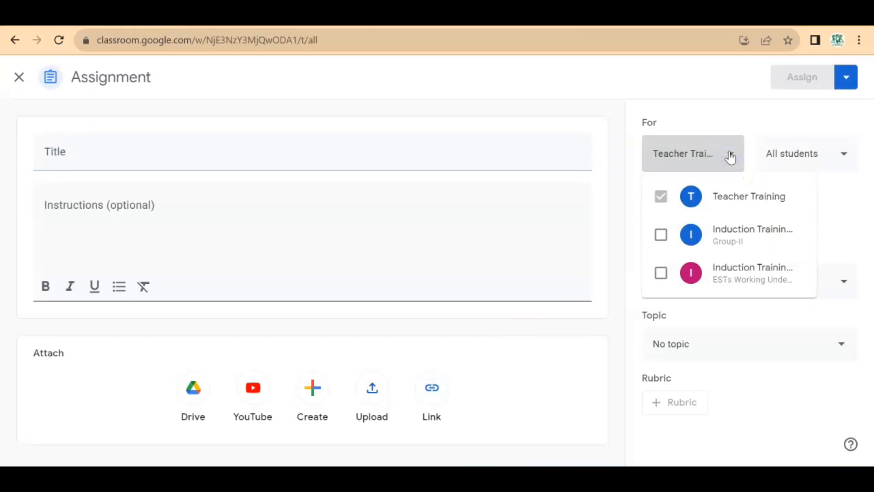
{"action": "left_click", "coordinate": [733, 153]}
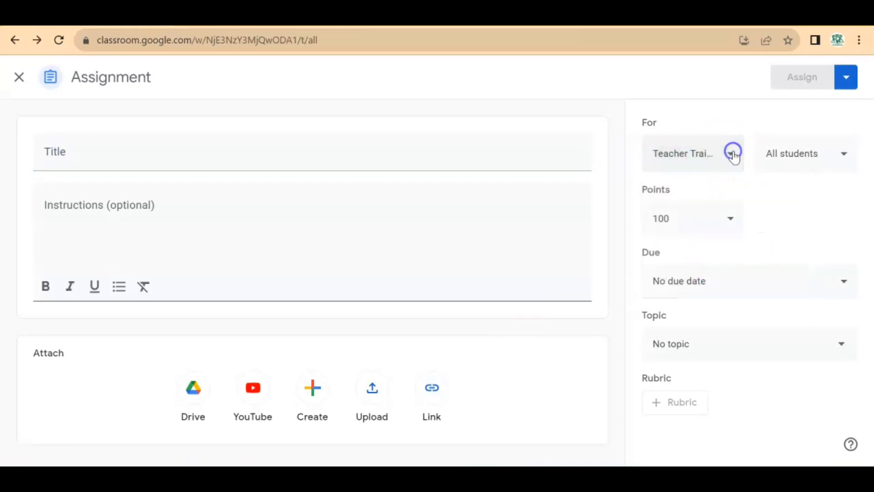
{"action": "left_click", "coordinate": [841, 162]}
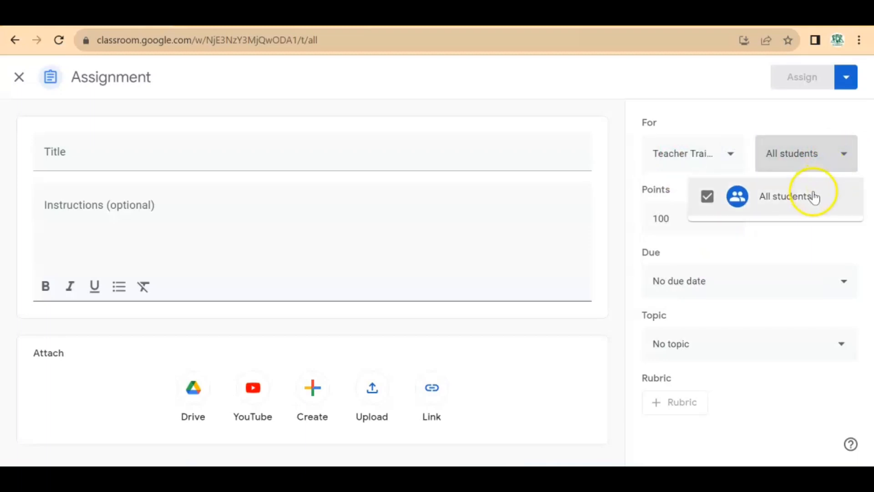
{"action": "left_click", "coordinate": [764, 223]}
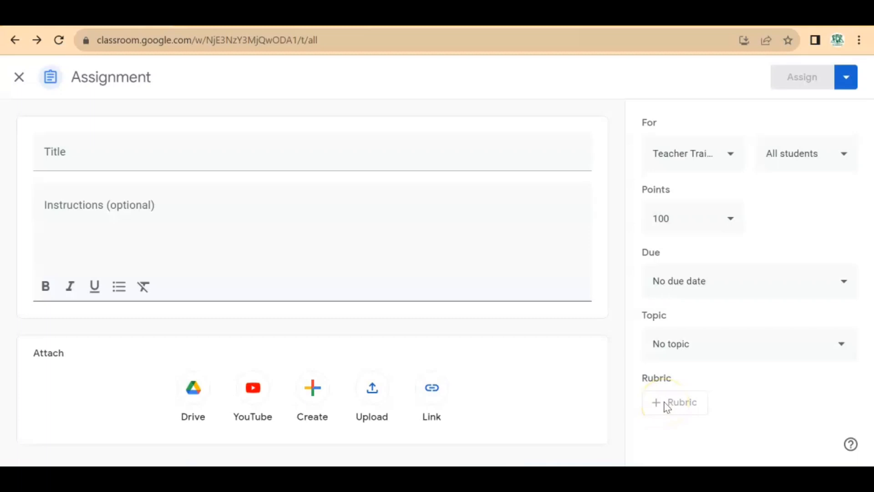
{"action": "left_click", "coordinate": [849, 83]}
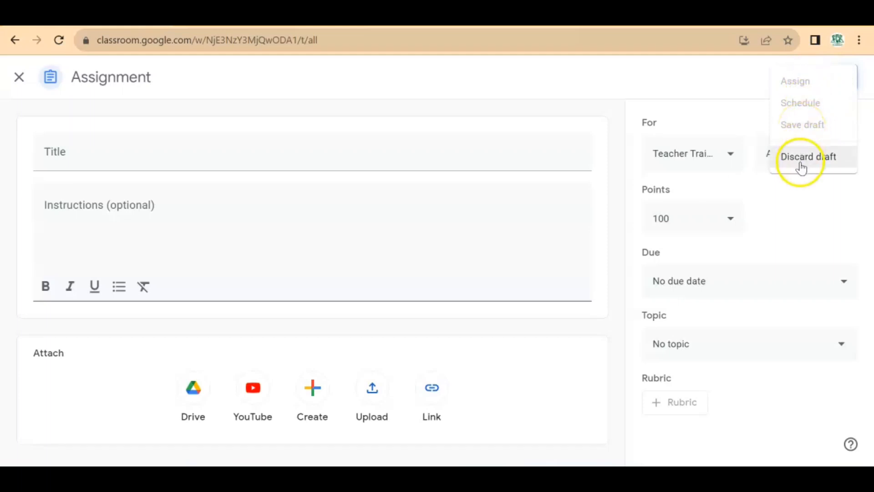
{"action": "left_click", "coordinate": [729, 97]}
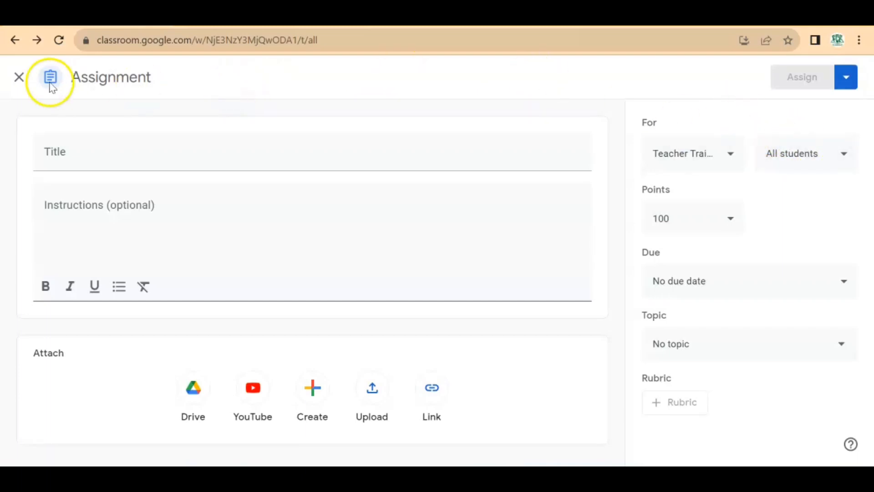
{"action": "left_click", "coordinate": [14, 42]}
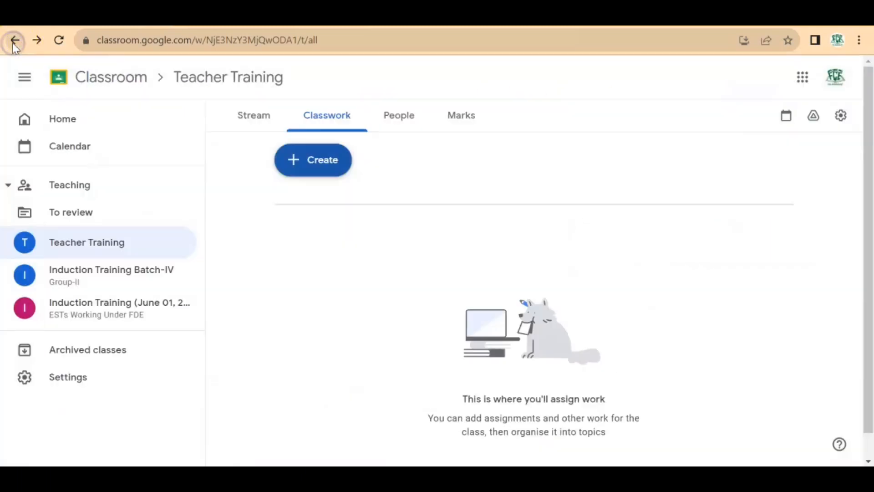
Step: Start a new quiz assignment in the Teacher Training class
{"action": "left_click", "coordinate": [340, 156]}
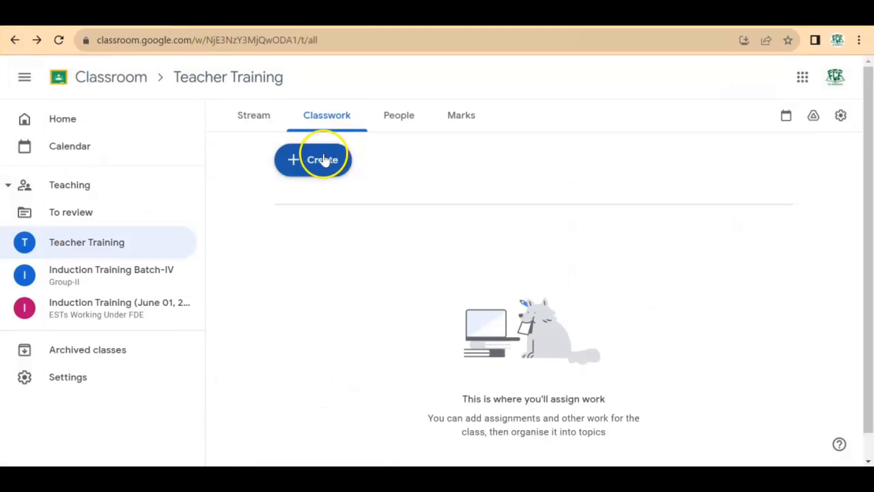
{"action": "left_click", "coordinate": [336, 203]}
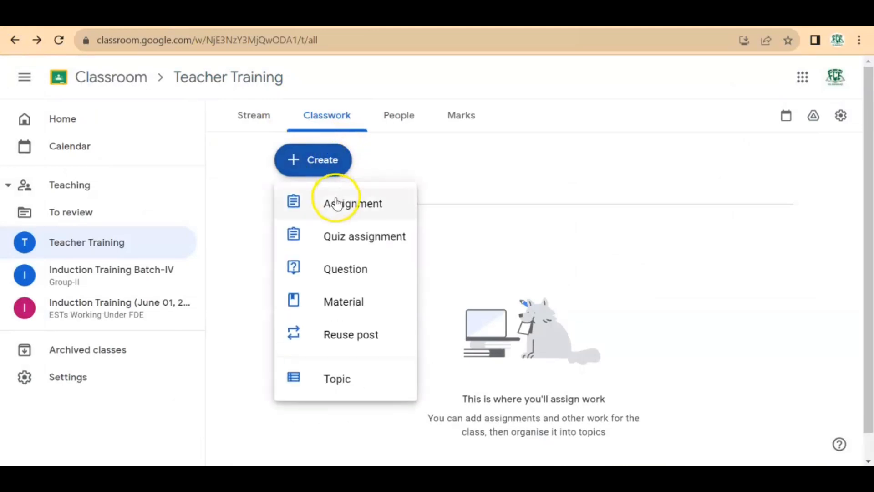
{"action": "left_click", "coordinate": [332, 233]}
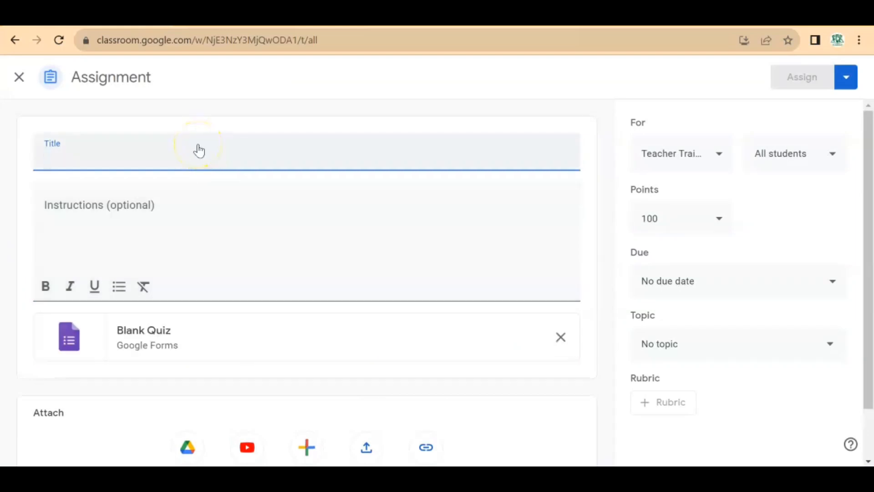
{"action": "type", "text": "Sessio"}
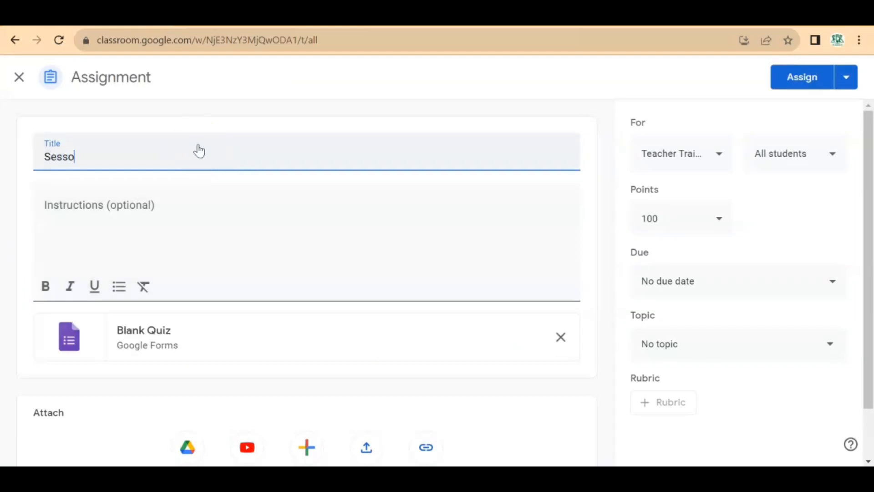
{"action": "type", "text": "nal Exam"}
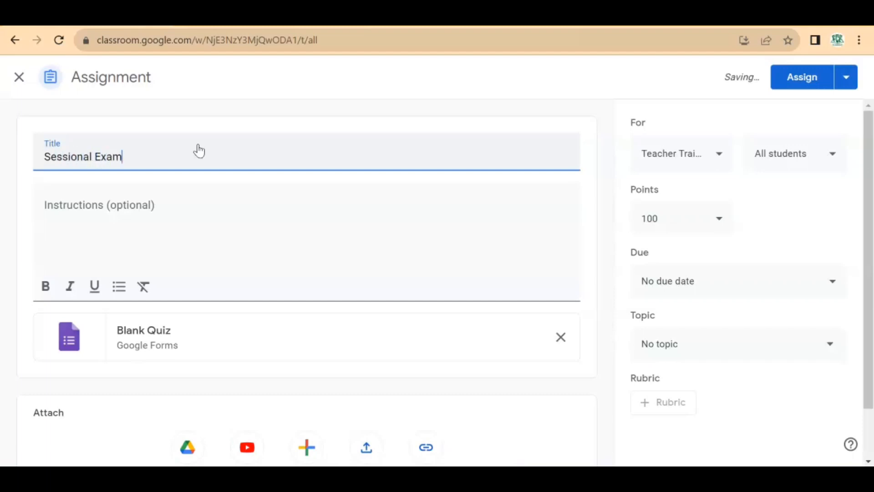
{"action": "key", "text": "BackSpace"}
{"action": "key", "text": "BackSpace"}
{"action": "key", "text": "BackSpace"}
{"action": "key", "text": "BackSpace"}
{"action": "key", "text": "BackSpace"}
{"action": "key", "text": "BackSpace"}
{"action": "key", "text": "BackSpace"}
{"action": "key", "text": "BackSpace"}
{"action": "key", "text": "BackSpace"}
{"action": "key", "text": "BackSpace"}
{"action": "key", "text": "BackSpace"}
{"action": "key", "text": "BackSpace"}
{"action": "key", "text": "BackSpace"}
{"action": "key", "text": "BackSpace"}
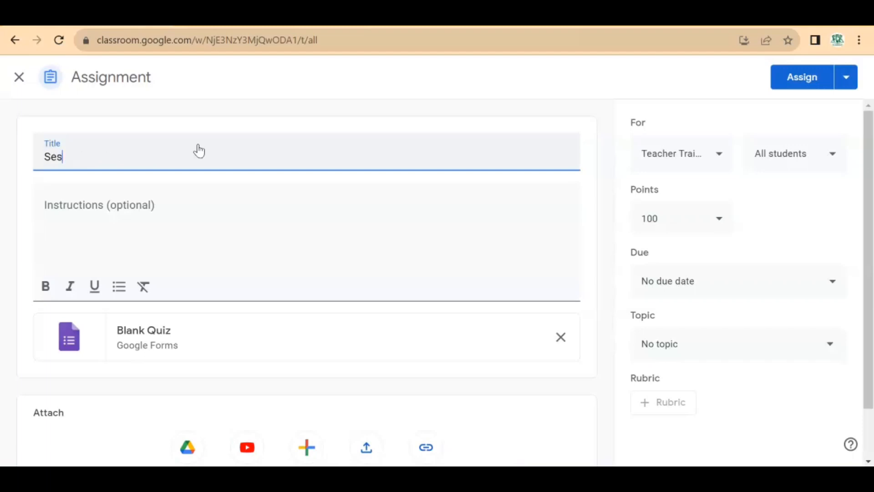
Step: Title the quiz assignment "Assignment 1" and change the heading of its attached Blank Quiz form to "Quiz-1"
{"action": "type", "text": "Assignment 1"}
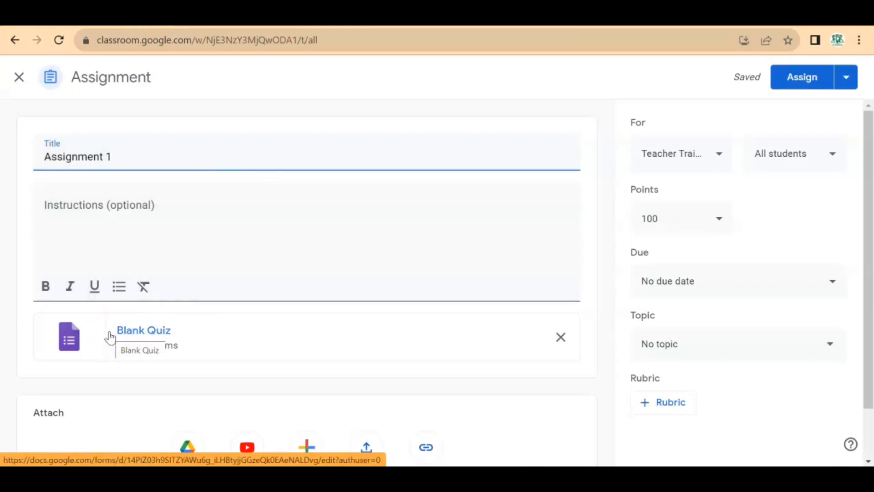
{"action": "left_click", "coordinate": [83, 337]}
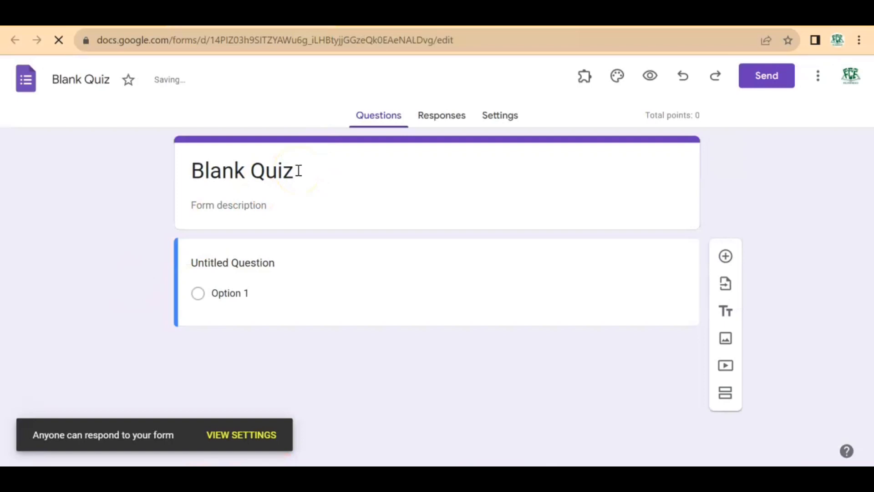
{"action": "left_click_drag", "start_coordinate": [299, 171], "coordinate": [183, 172]}
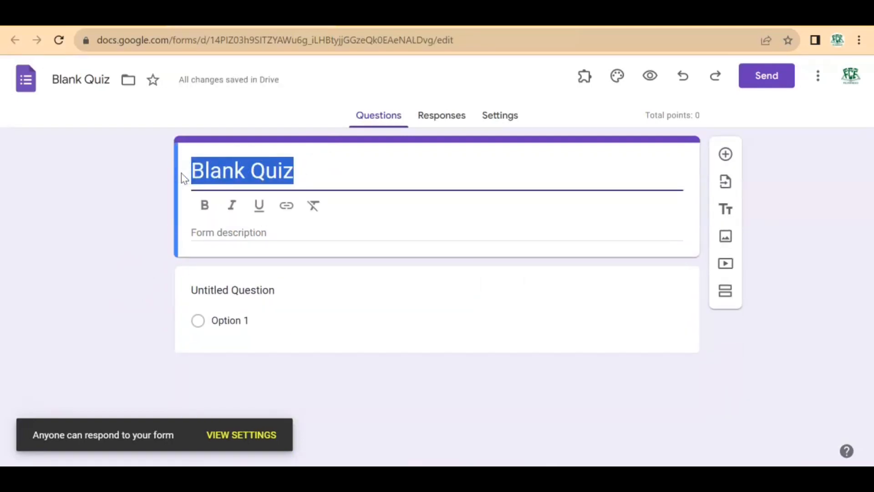
{"action": "type", "text": "Quiz"}
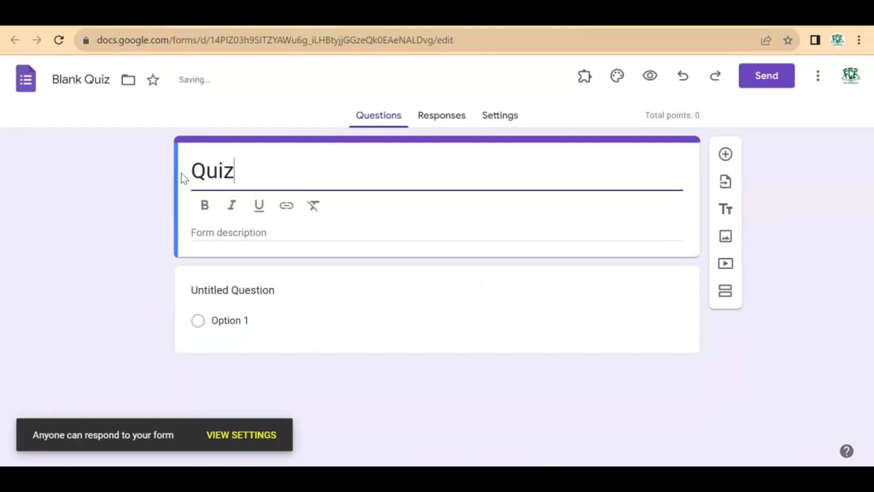
{"action": "type", "text": "-1"}
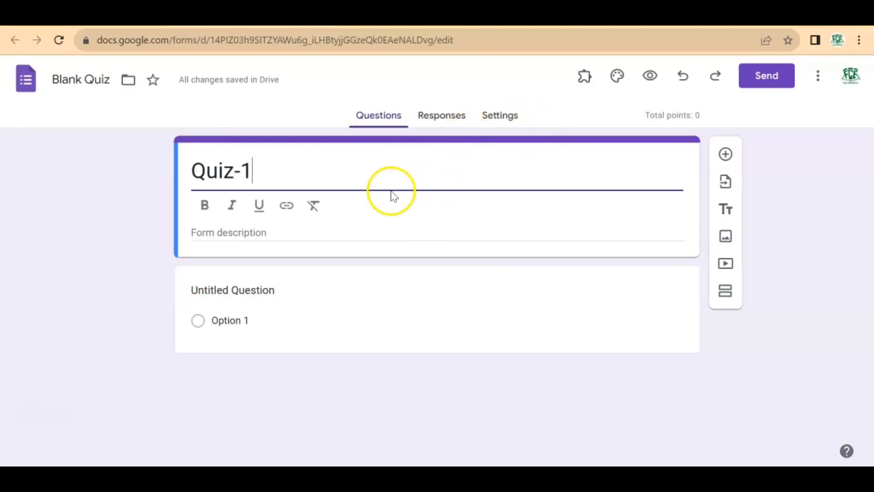
Step: Examine the quiz form's email and link sending options, its responses and its quiz settings
{"action": "left_click", "coordinate": [768, 81]}
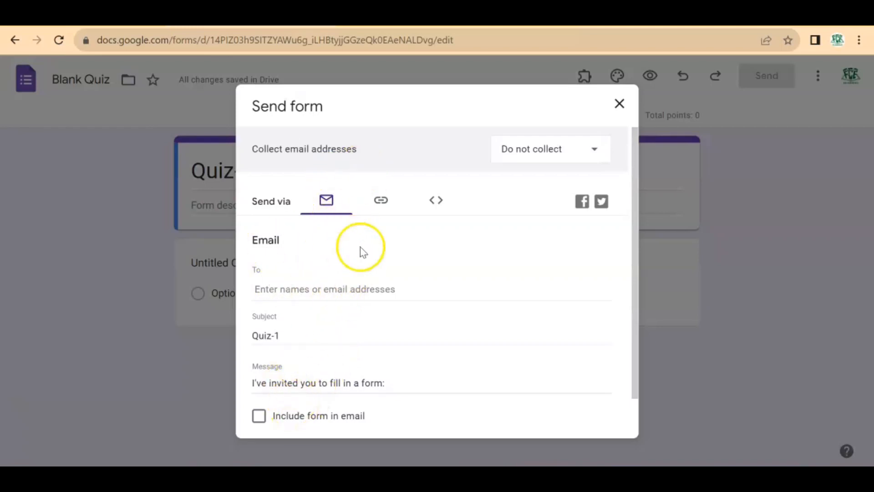
{"action": "left_click", "coordinate": [385, 203]}
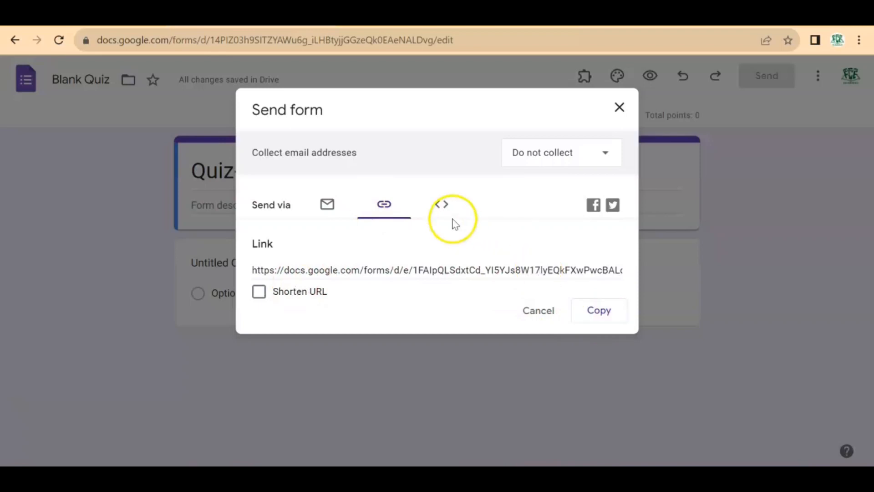
{"action": "left_click", "coordinate": [619, 108]}
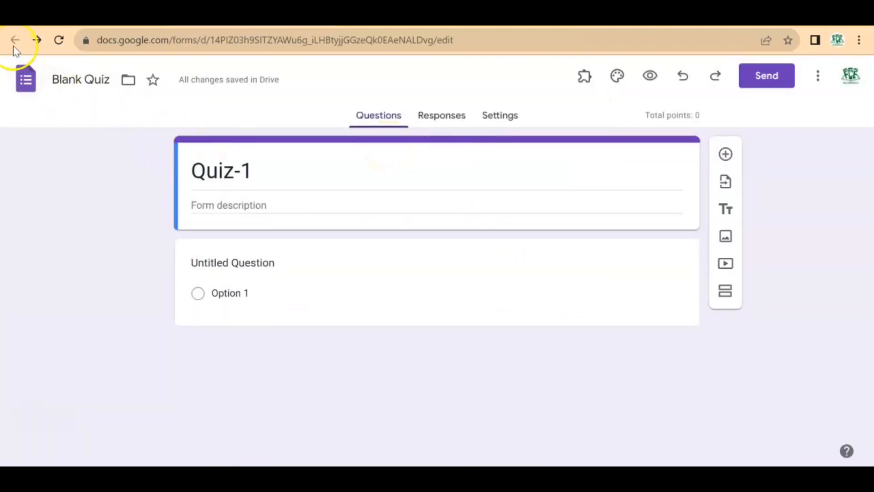
{"action": "left_click", "coordinate": [441, 119]}
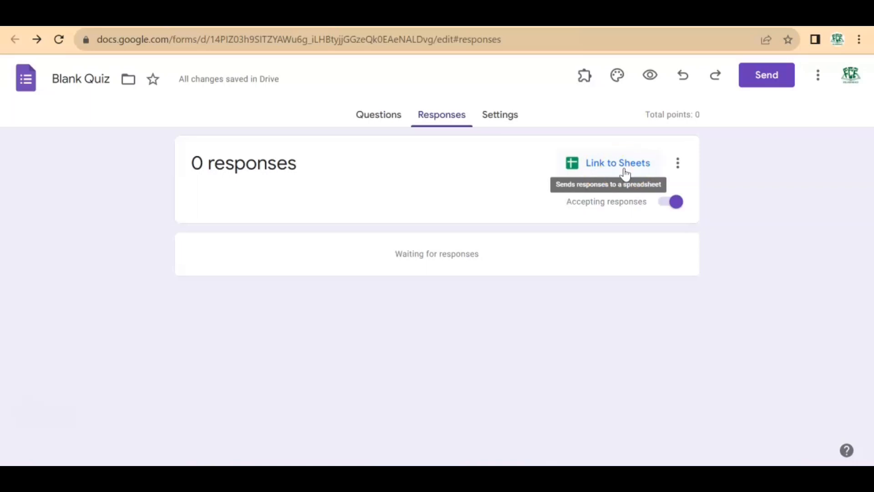
{"action": "left_click", "coordinate": [501, 113]}
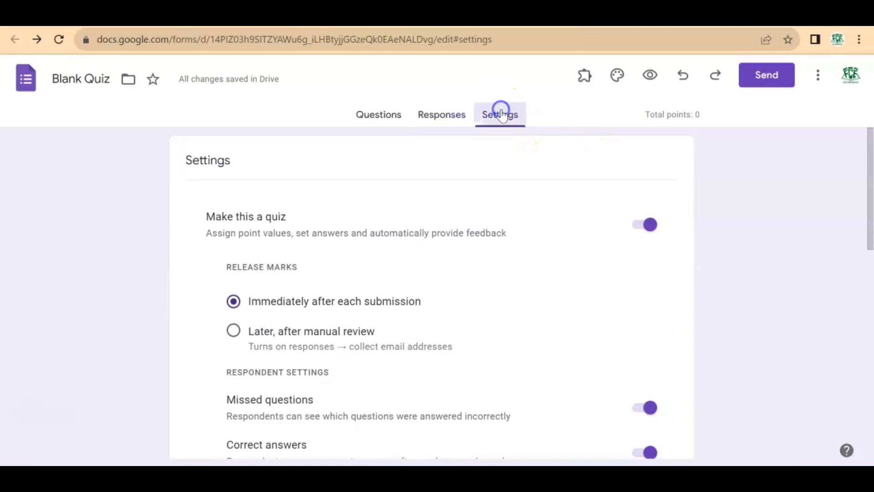
Step: Switch back to Google Classroom and leave Assignment 1 as a draft in the class's Classwork
{"action": "left_click", "coordinate": [91, 19]}
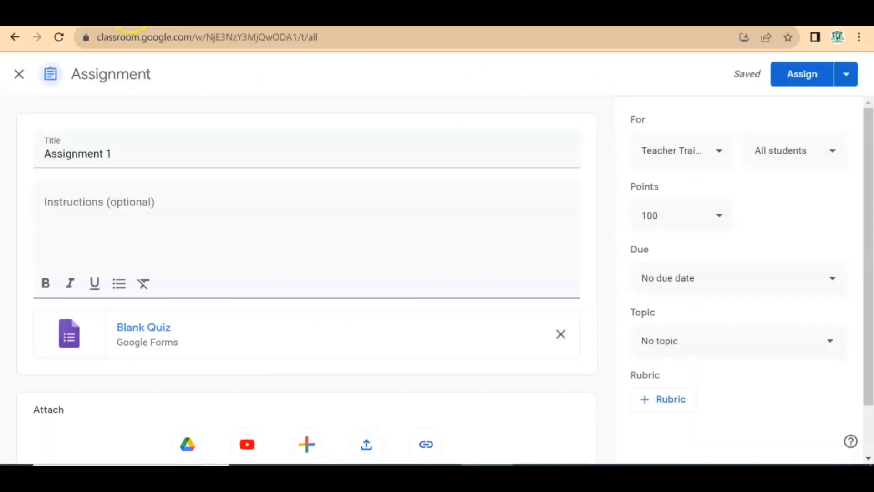
{"action": "left_click", "coordinate": [15, 40]}
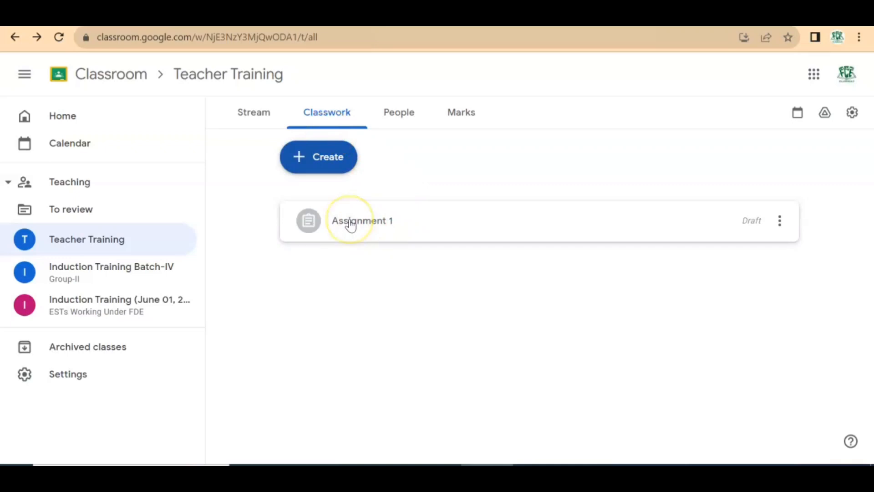
Step: Examine how teachers are invited from the class's People page, and close the invitation form without inviting anyone
{"action": "left_click", "coordinate": [402, 112]}
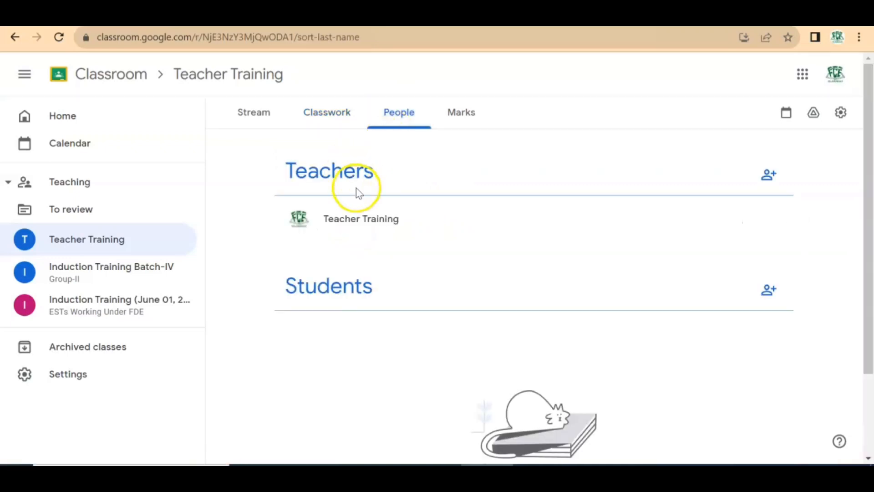
{"action": "left_click", "coordinate": [768, 178]}
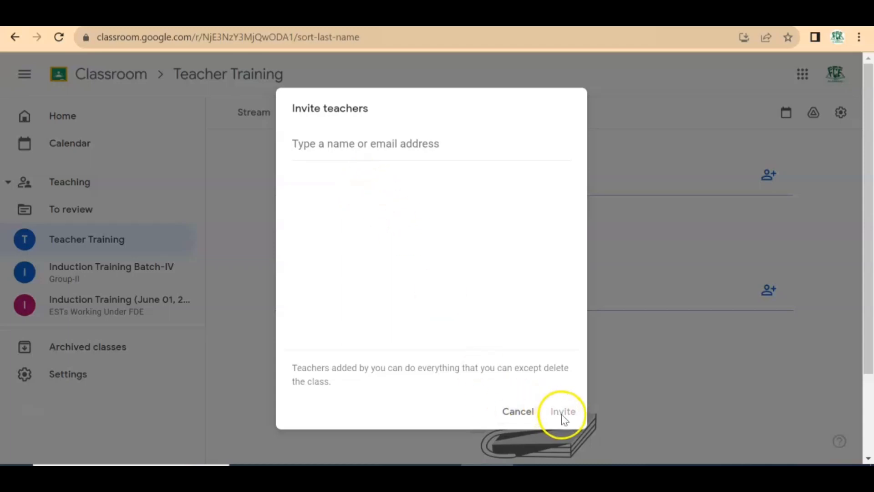
{"action": "left_click", "coordinate": [368, 147]}
{"action": "type", "text": "sc@"}
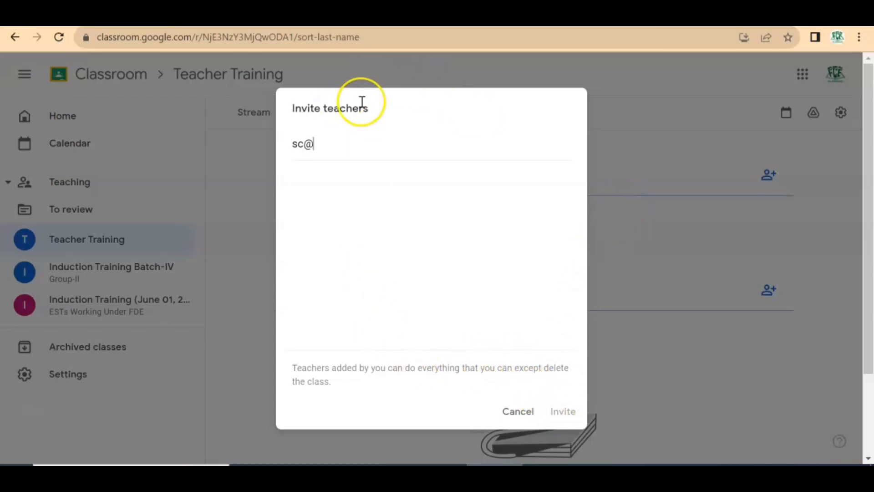
{"action": "key", "text": "BackSpace"}
{"action": "key", "text": "BackSpace"}
{"action": "key", "text": "BackSpace"}
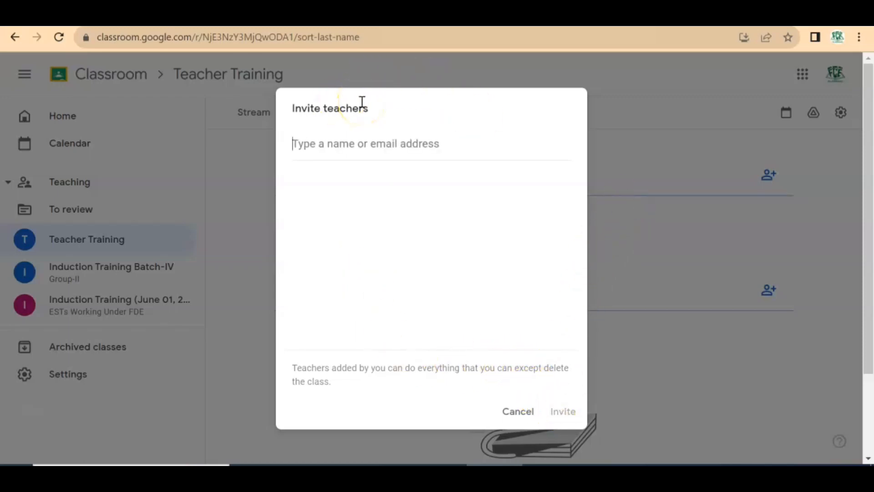
{"action": "left_click", "coordinate": [516, 412]}
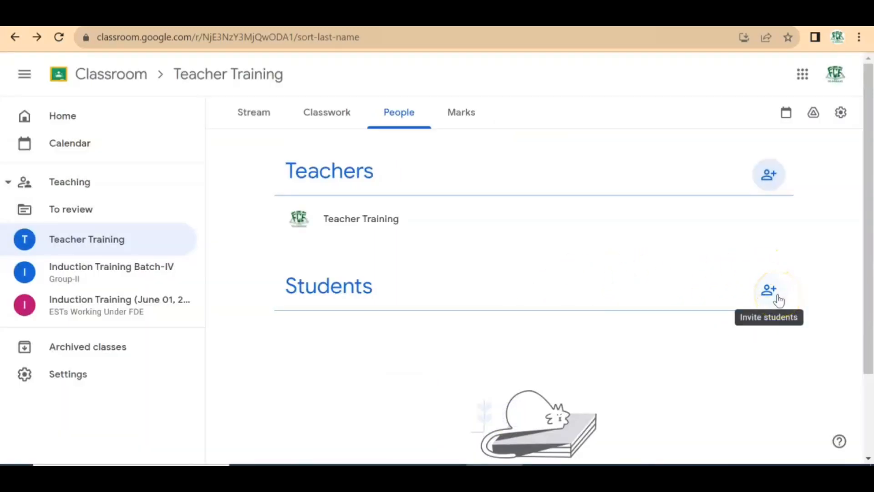
Step: Examine the student invitation form without inviting anyone, and view the Teacher Training class's Marks page
{"action": "left_click", "coordinate": [776, 294]}
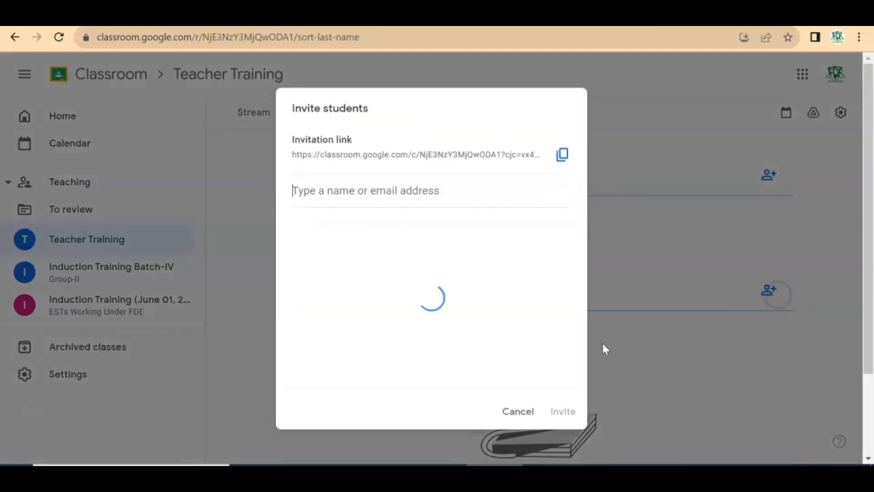
{"action": "left_click", "coordinate": [520, 414]}
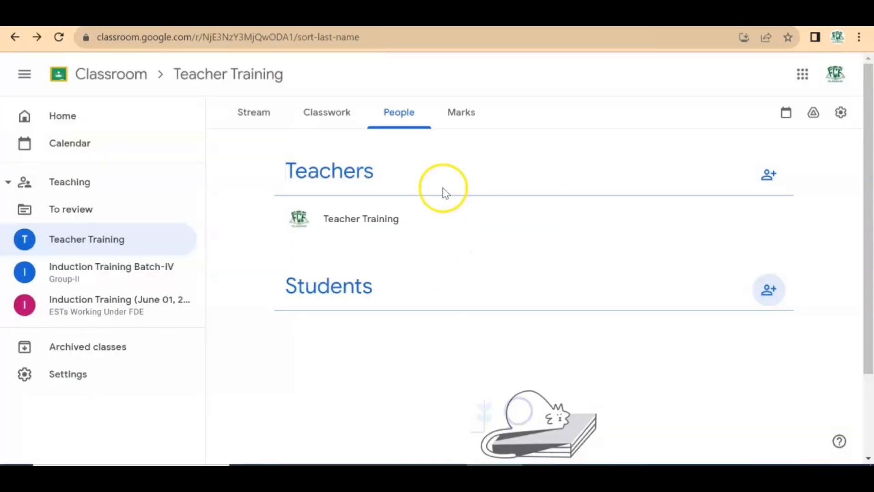
{"action": "left_click", "coordinate": [457, 113]}
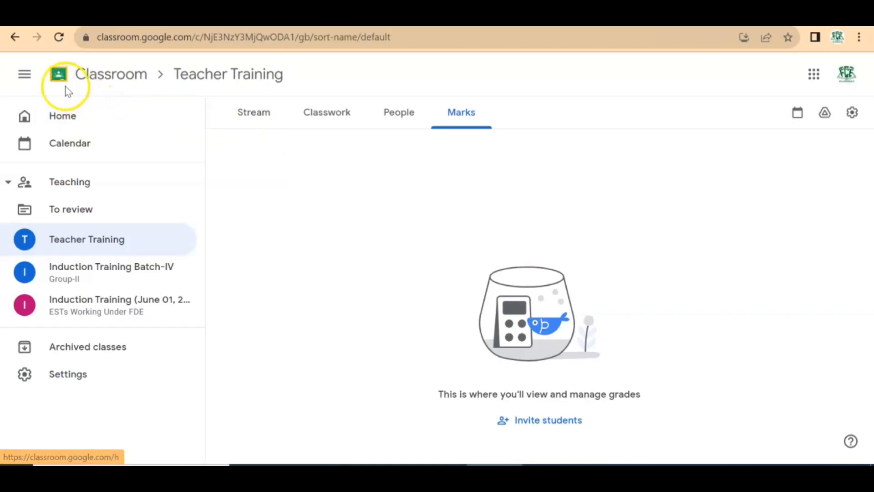
{"action": "left_click", "coordinate": [131, 245]}
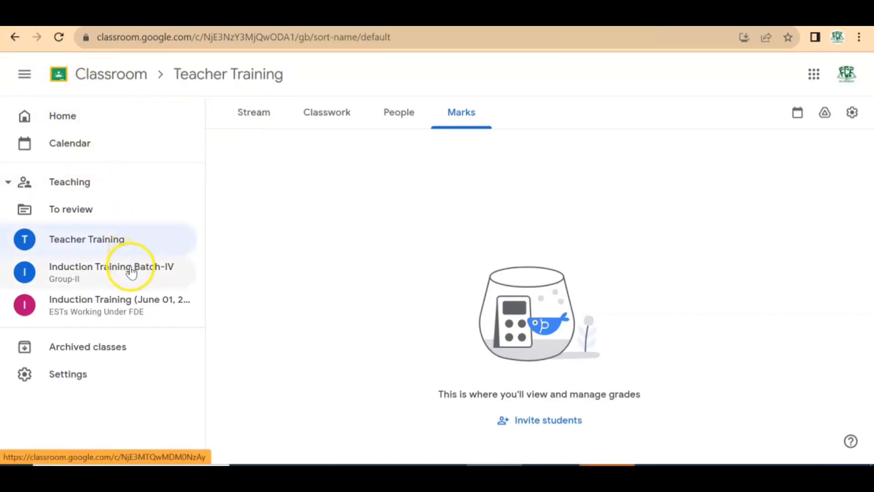